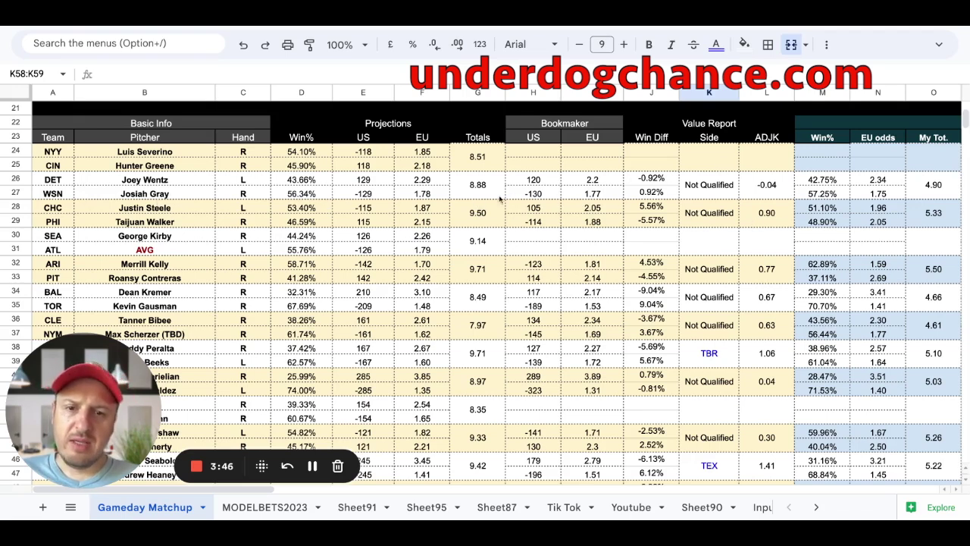
Review the game-day matchup table's projections, bookmaker odds, value report and first-five-innings columns, starting with the games from row 24.
{"action": "scroll", "coordinate": [211, 489], "scroll_direction": "right", "scroll_amount": 10}
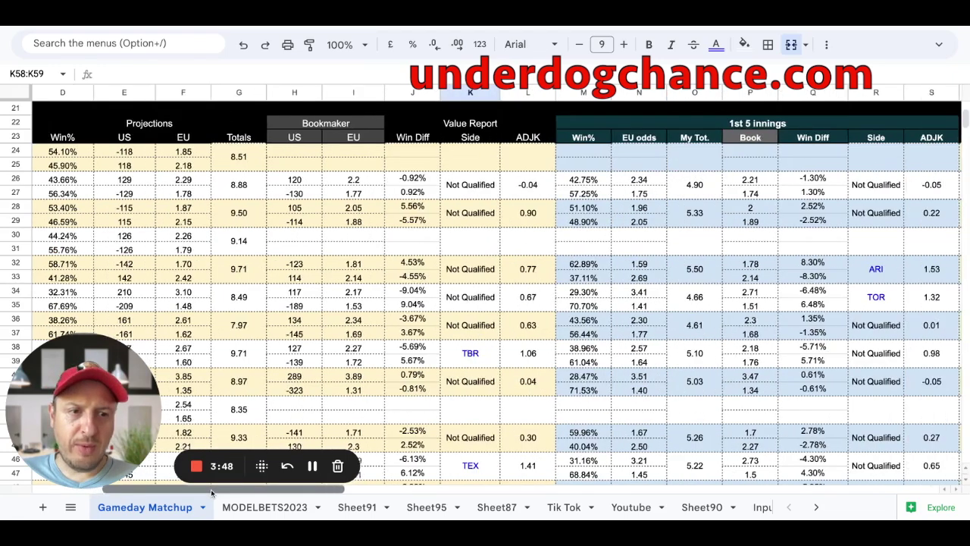
{"action": "scroll", "coordinate": [211, 489], "scroll_direction": "right", "scroll_amount": 3}
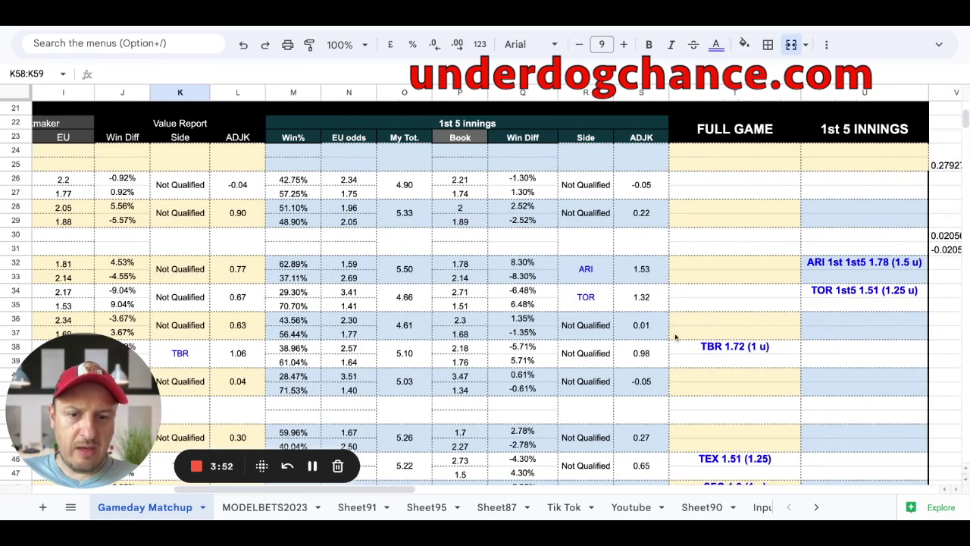
{"action": "scroll", "coordinate": [386, 487], "scroll_direction": "left", "scroll_amount": 12}
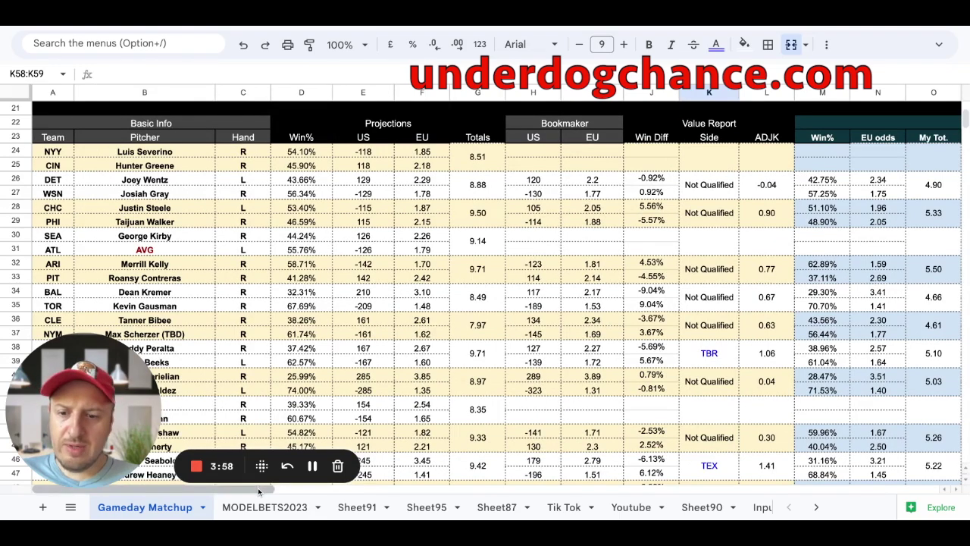
{"action": "scroll", "coordinate": [258, 487], "scroll_direction": "right", "scroll_amount": 5}
{"action": "scroll", "coordinate": [257, 487], "scroll_direction": "left", "scroll_amount": 5}
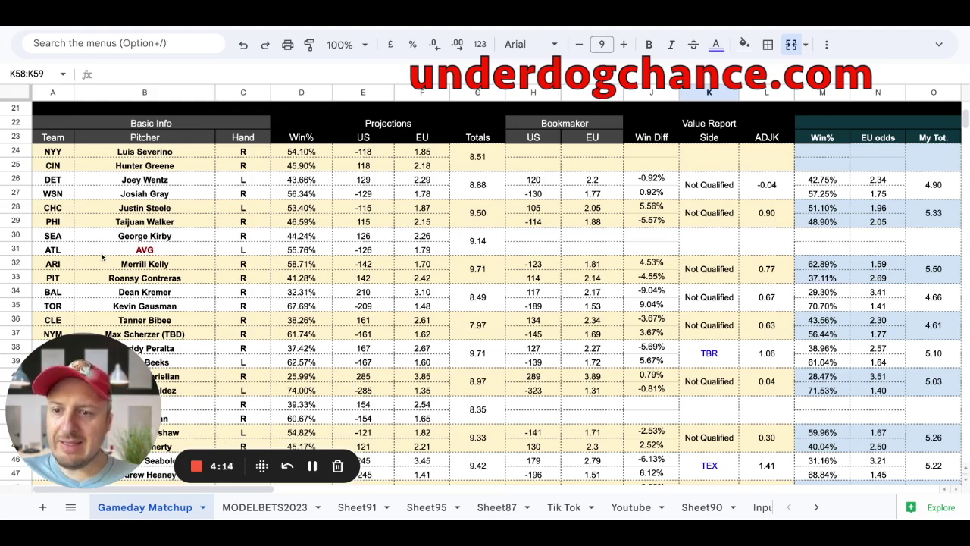
{"action": "scroll", "coordinate": [101, 257], "scroll_direction": "down", "scroll_amount": 2}
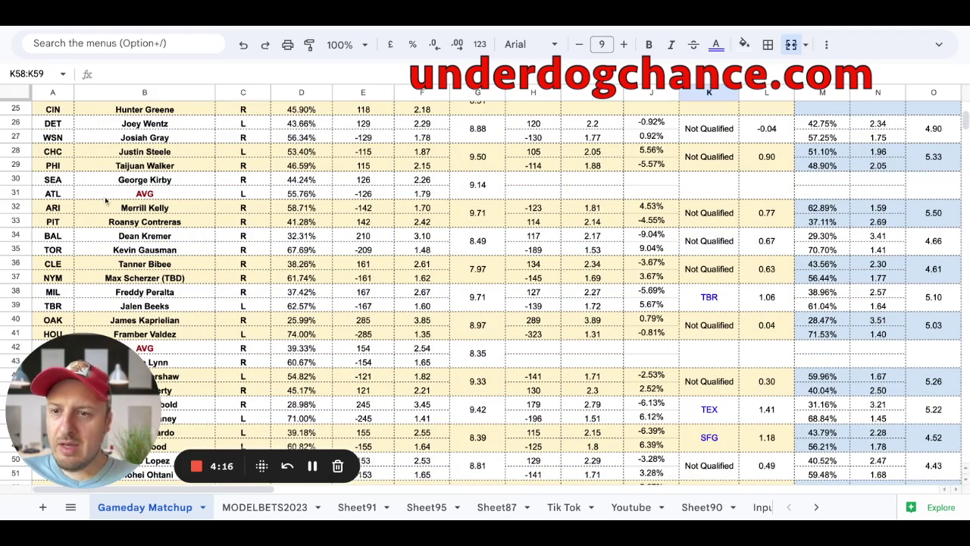
{"action": "scroll", "coordinate": [98, 195], "scroll_direction": "down", "scroll_amount": 1}
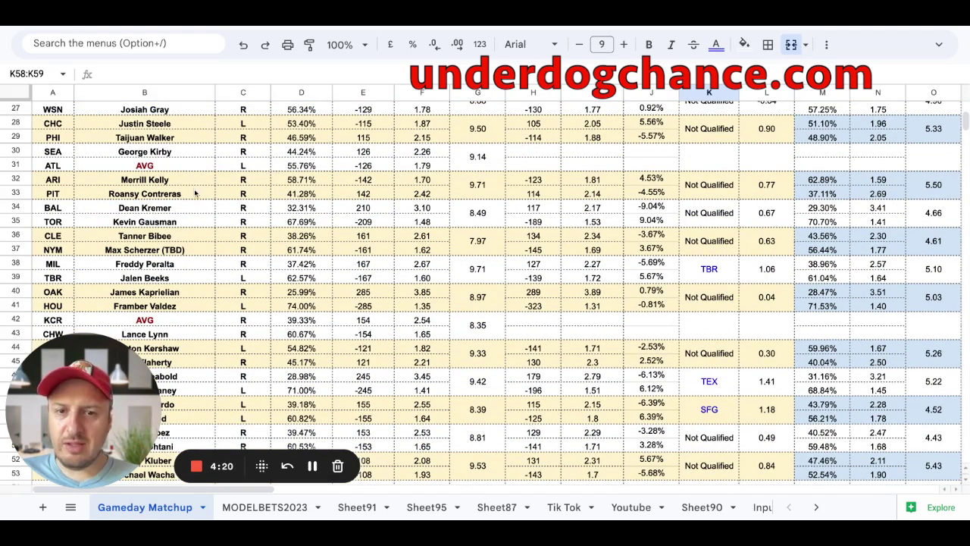
{"action": "scroll", "coordinate": [208, 203], "scroll_direction": "down", "scroll_amount": 1}
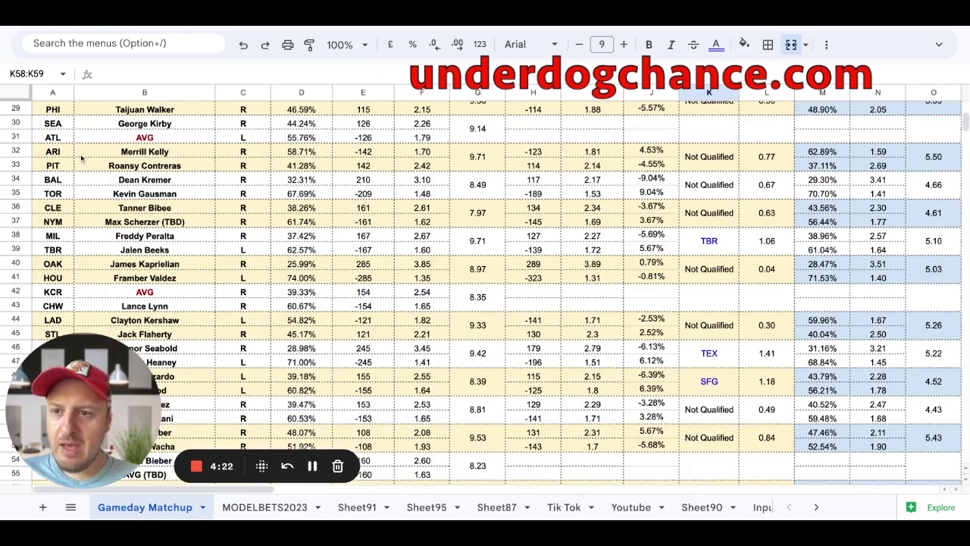
Compare the ARI–PIT and BAL–TOR rows across projections, bookmaker odds and win differences with their first-five-innings picks.
{"action": "scroll", "coordinate": [182, 488], "scroll_direction": "right", "scroll_amount": 5}
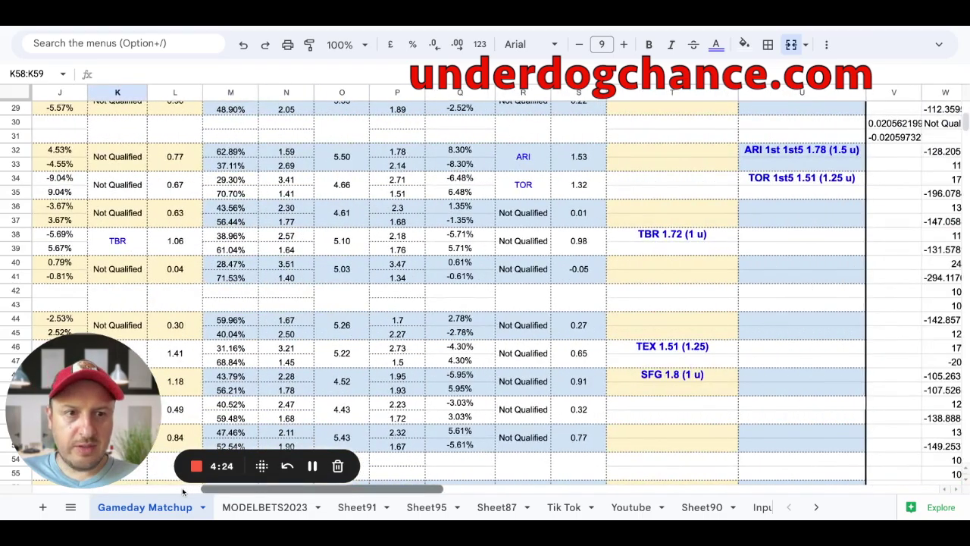
{"action": "scroll", "coordinate": [182, 487], "scroll_direction": "left", "scroll_amount": 5}
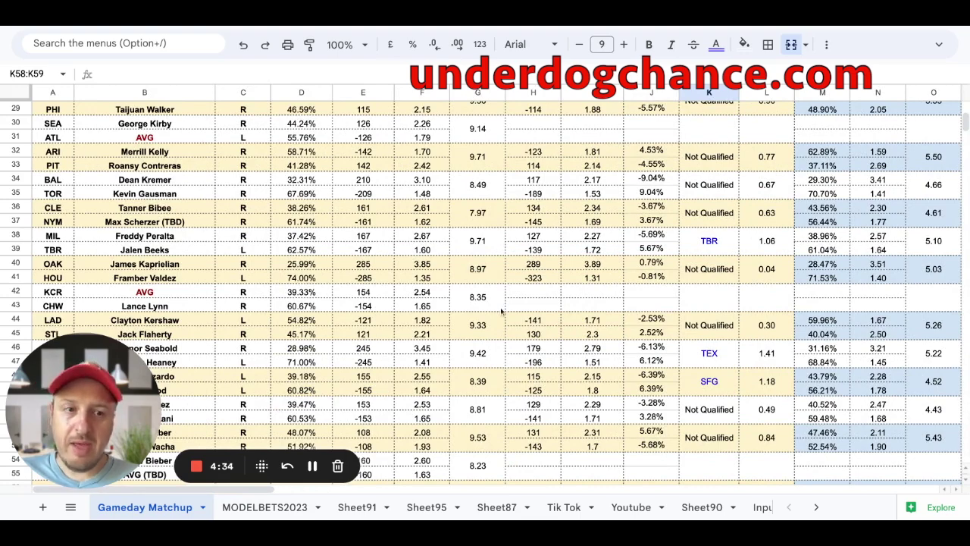
{"action": "scroll", "coordinate": [262, 489], "scroll_direction": "right", "scroll_amount": 5}
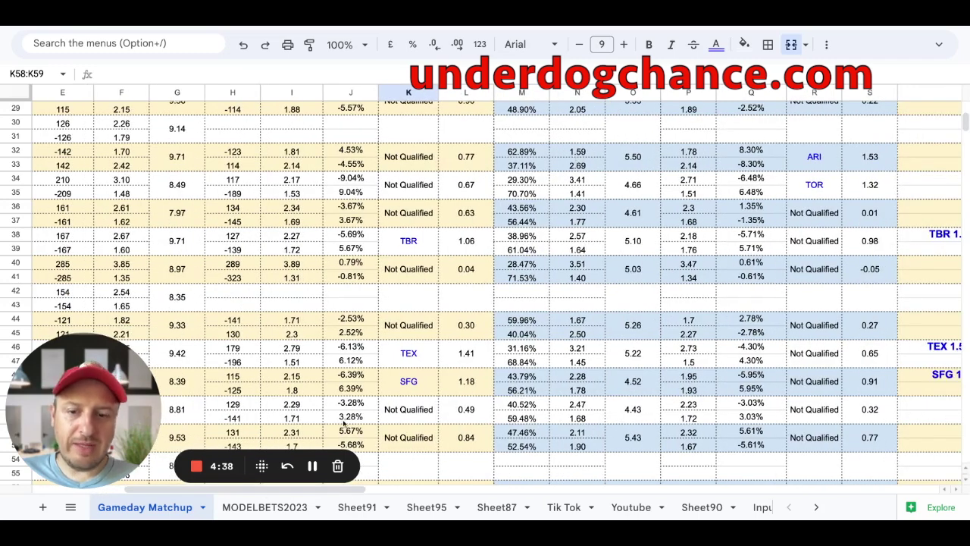
{"action": "scroll", "coordinate": [355, 487], "scroll_direction": "right", "scroll_amount": 3}
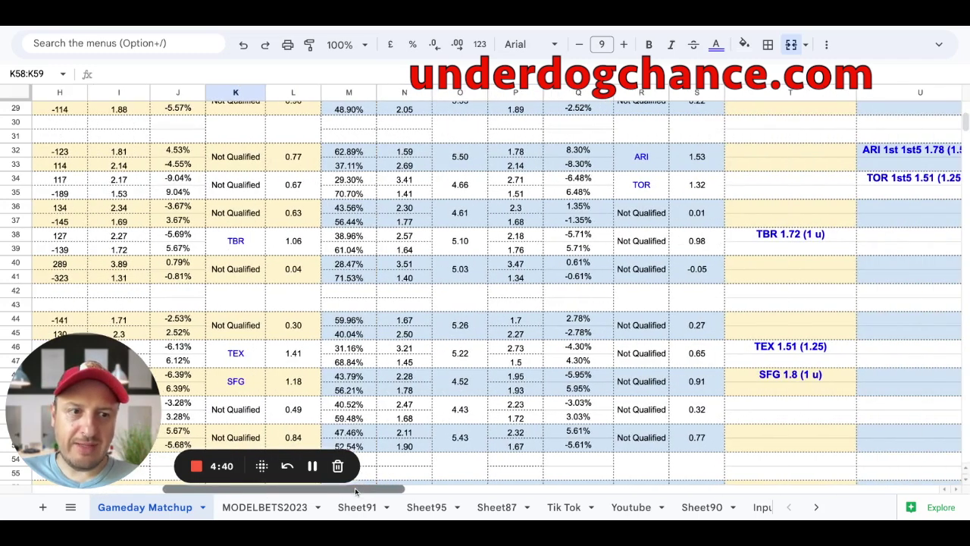
{"action": "scroll", "coordinate": [355, 488], "scroll_direction": "right", "scroll_amount": 1}
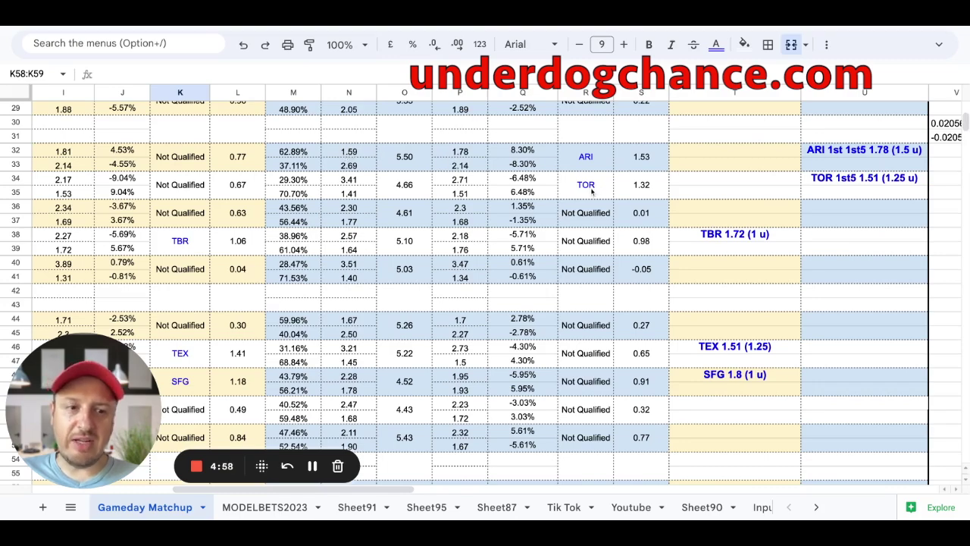
{"action": "scroll", "coordinate": [399, 487], "scroll_direction": "left", "scroll_amount": 8}
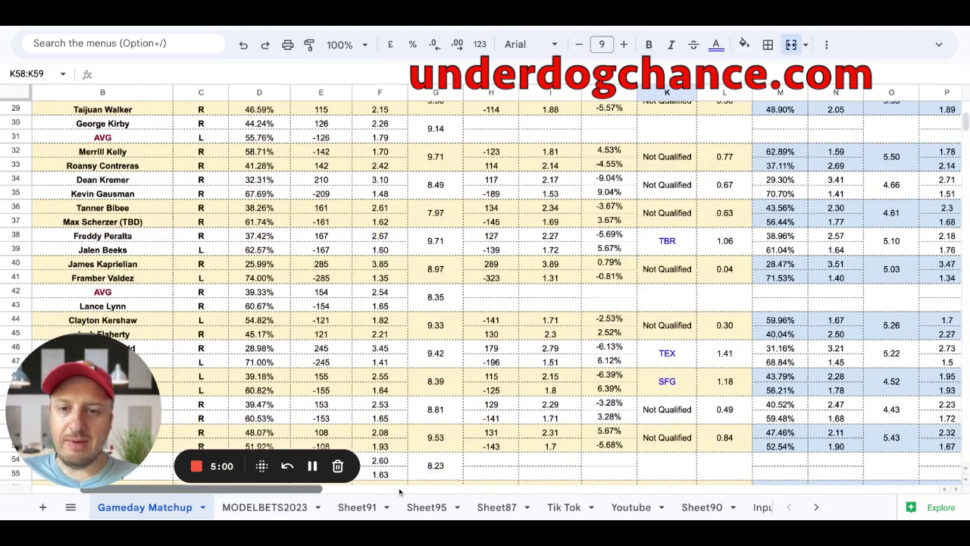
{"action": "scroll", "coordinate": [399, 487], "scroll_direction": "left", "scroll_amount": 1}
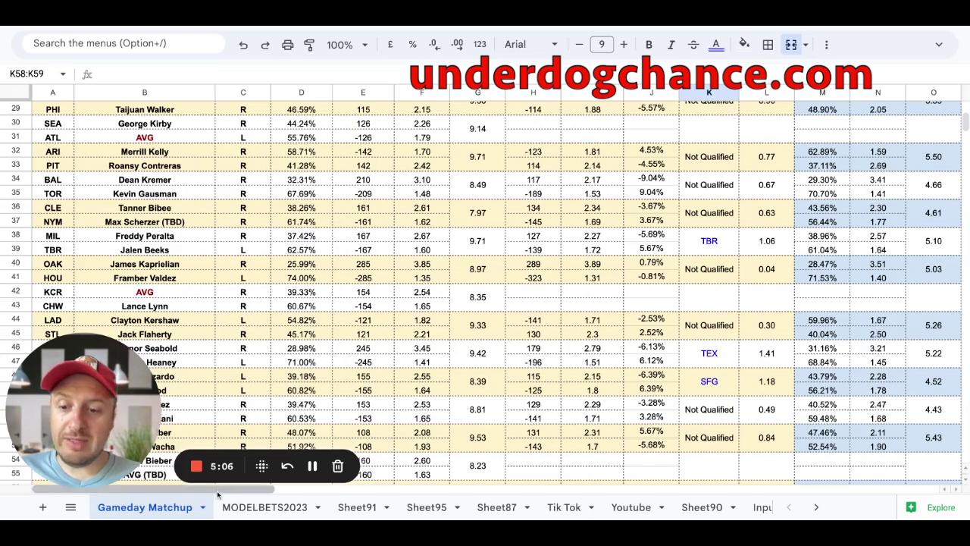
{"action": "scroll", "coordinate": [218, 487], "scroll_direction": "right", "scroll_amount": 6}
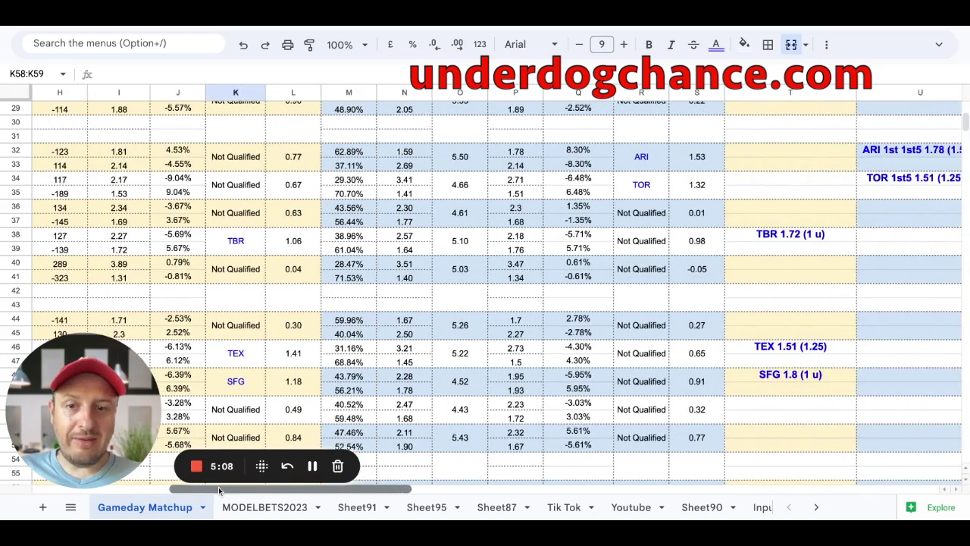
{"action": "scroll", "coordinate": [219, 487], "scroll_direction": "right", "scroll_amount": 2}
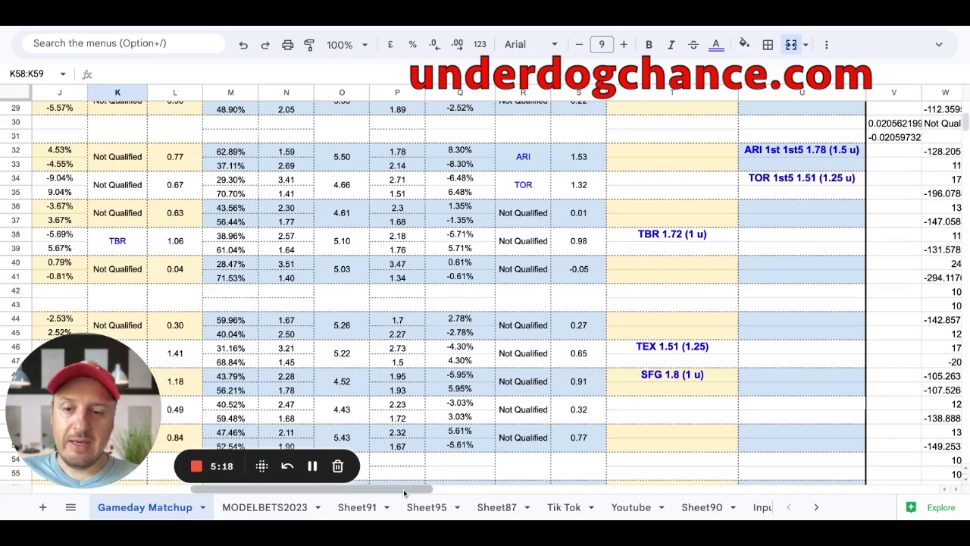
Set the first EU odds value in the odds converter, cell K2, to 1.51.
{"action": "scroll", "coordinate": [404, 494], "scroll_direction": "left", "scroll_amount": 10}
{"action": "scroll", "coordinate": [691, 129], "scroll_direction": "up", "scroll_amount": 10}
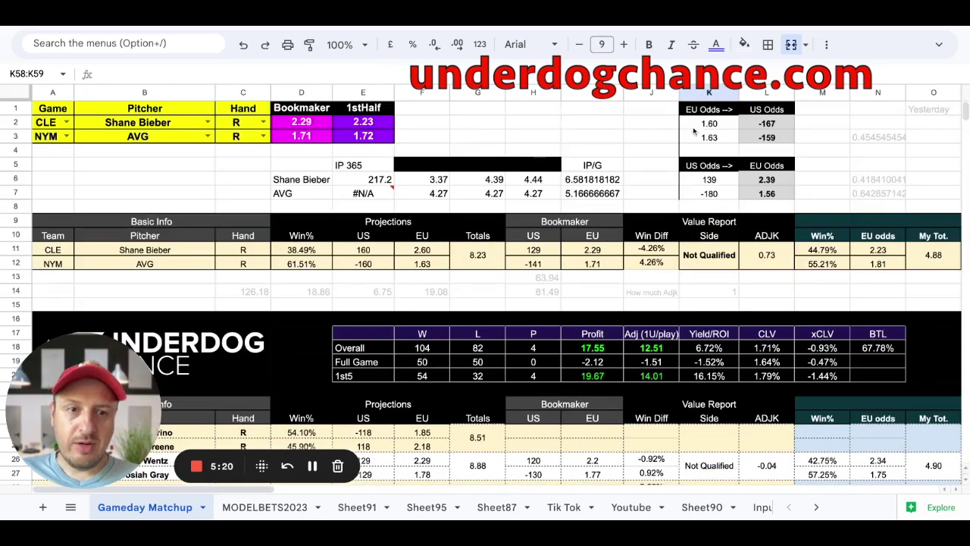
{"action": "left_click", "coordinate": [704, 125]}
{"action": "type", "text": "1.51"}
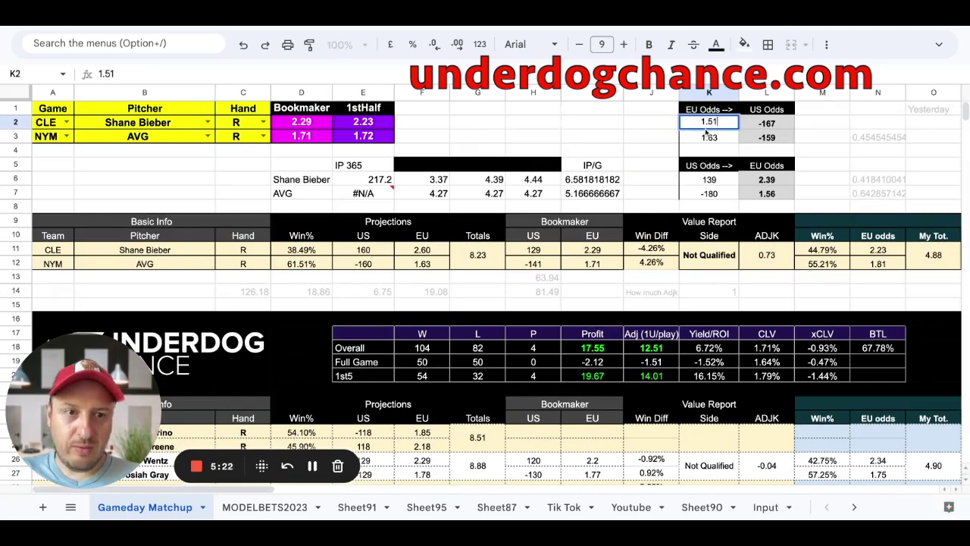
{"action": "key", "text": "Return"}
Examine the rows from CLE–NYM to KCR–CHW, checking the MIL–TBR projections and value report against its full-game pick.
{"action": "scroll", "coordinate": [677, 137], "scroll_direction": "down", "scroll_amount": 8}
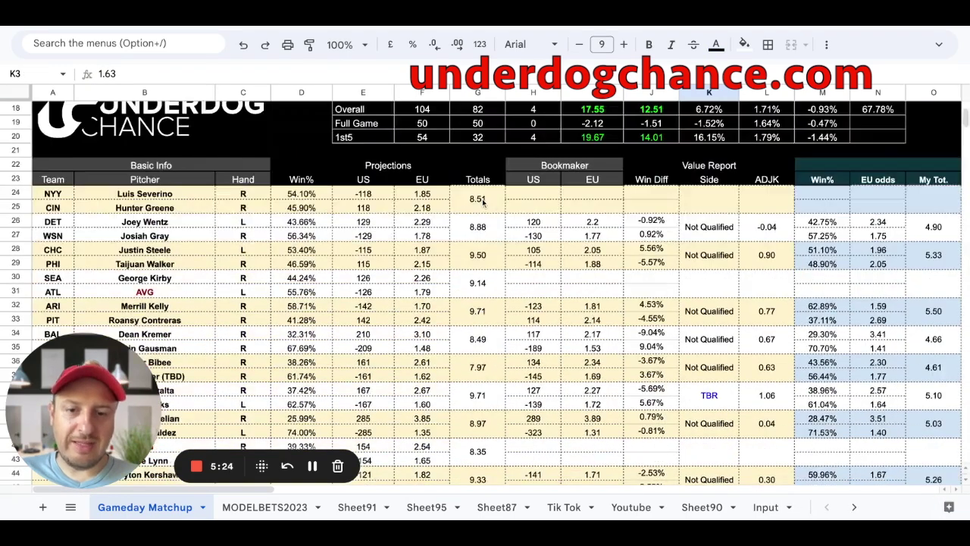
{"action": "scroll", "coordinate": [481, 202], "scroll_direction": "down", "scroll_amount": 1}
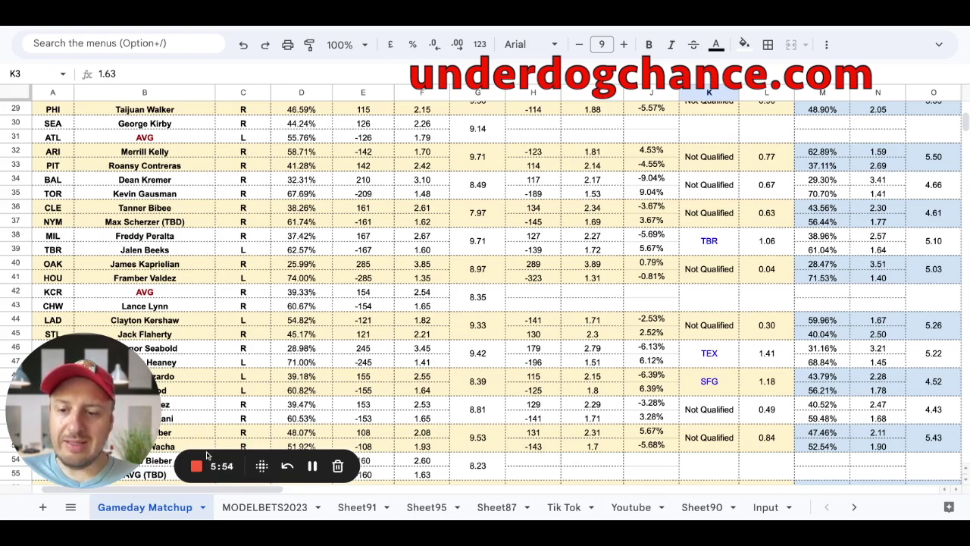
{"action": "left_click_drag", "start_coordinate": [158, 488], "coordinate": [217, 485]}
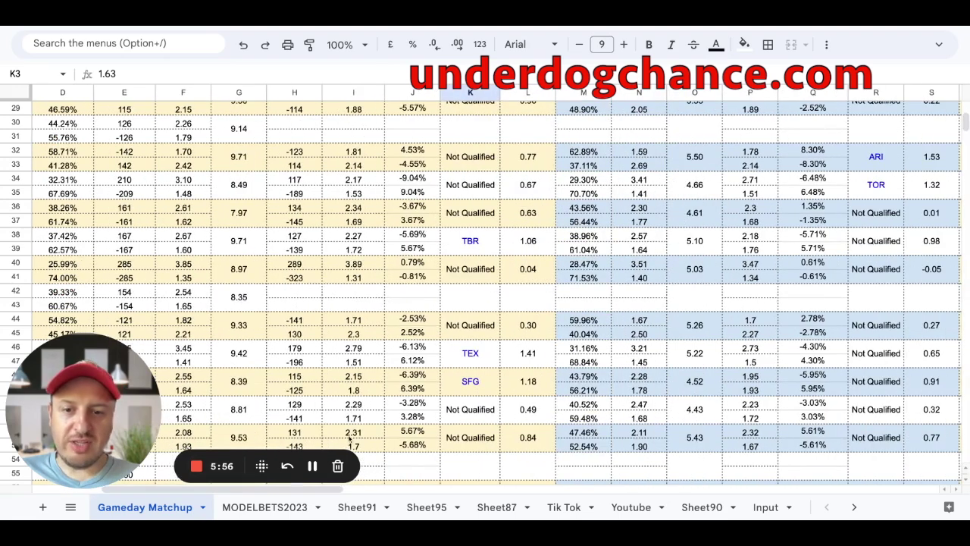
{"action": "scroll", "coordinate": [319, 486], "scroll_direction": "right", "scroll_amount": 5}
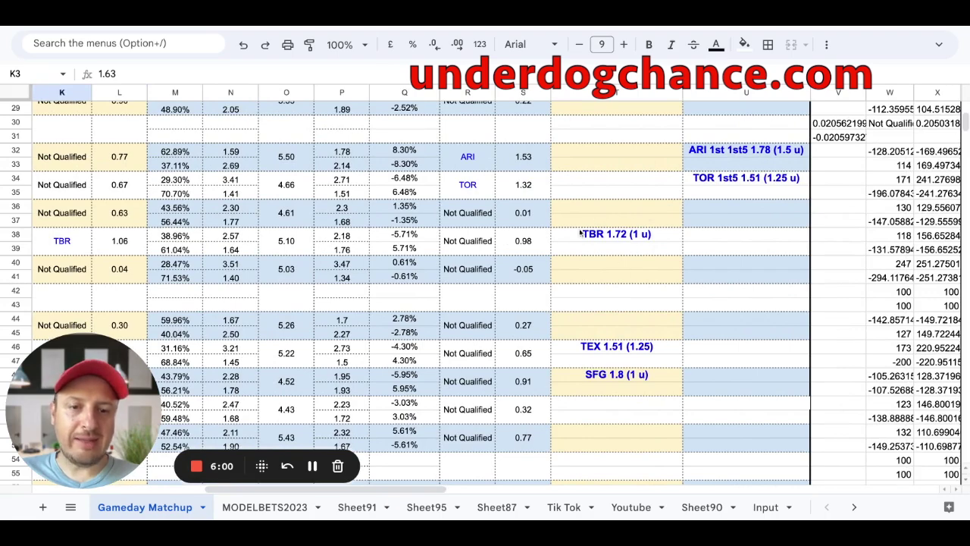
{"action": "scroll", "coordinate": [373, 490], "scroll_direction": "left", "scroll_amount": 2}
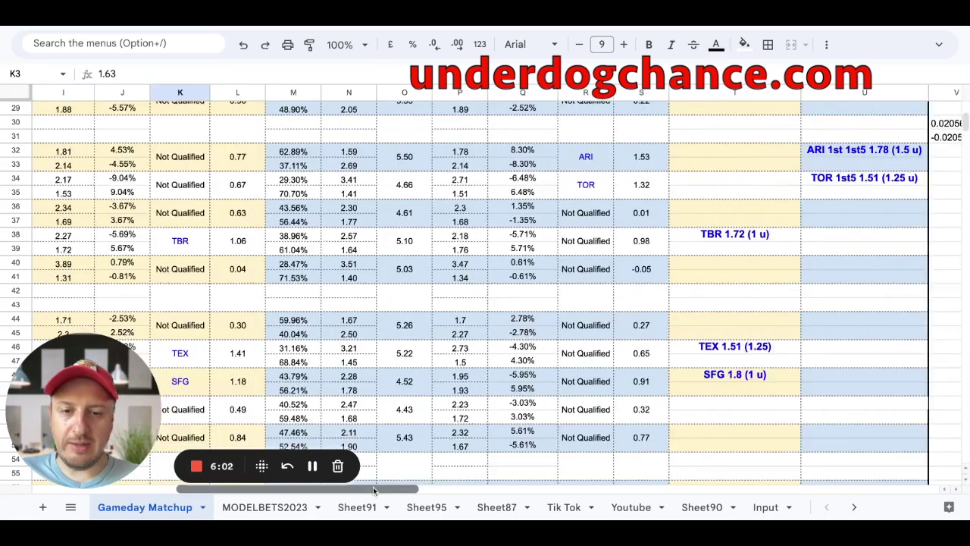
{"action": "scroll", "coordinate": [373, 490], "scroll_direction": "left", "scroll_amount": 5}
{"action": "scroll", "coordinate": [15, 248], "scroll_direction": "down", "scroll_amount": 1}
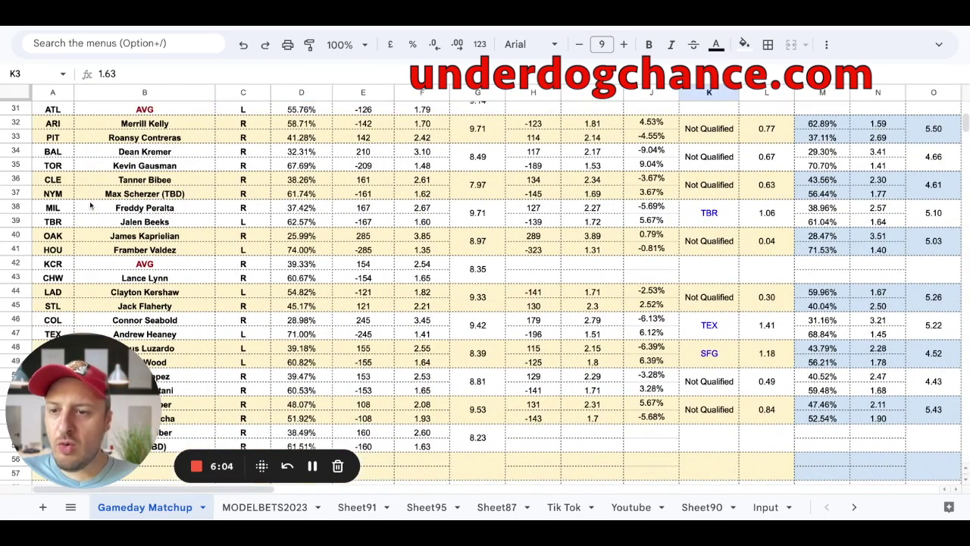
{"action": "scroll", "coordinate": [92, 243], "scroll_direction": "down", "scroll_amount": 1}
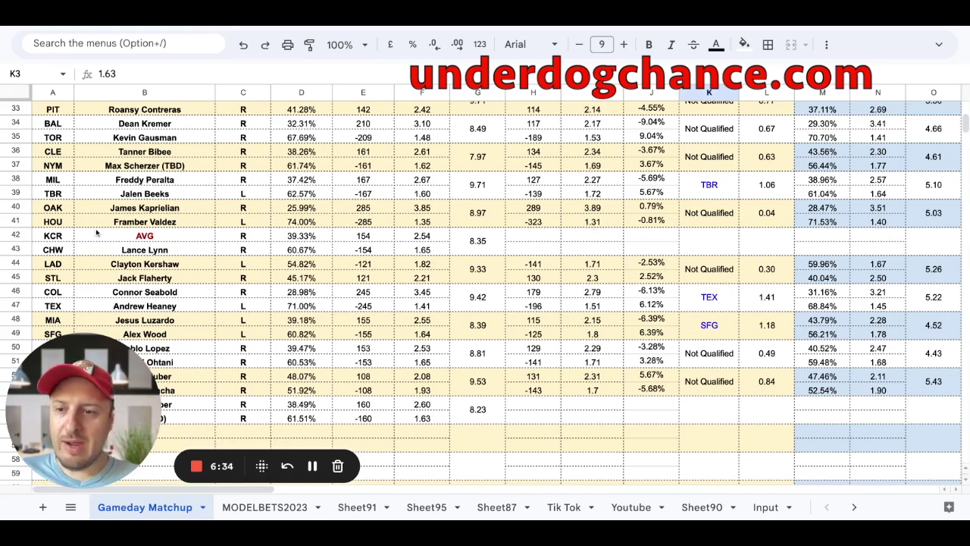
Examine the rows from LAD–STL to CLE–NYM, checking the COL–TEX and MIA–SFG value figures against their full-game picks.
{"action": "scroll", "coordinate": [144, 241], "scroll_direction": "down", "scroll_amount": 2}
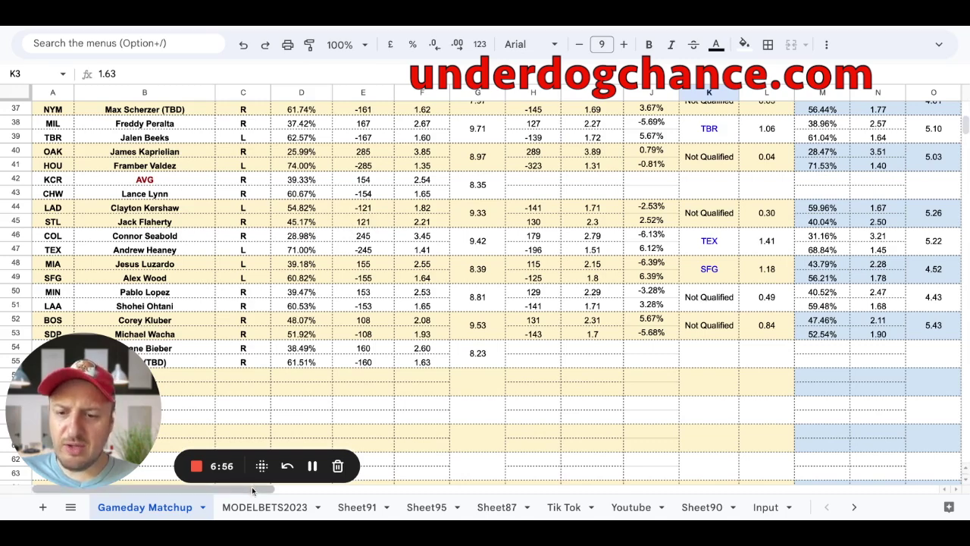
{"action": "scroll", "coordinate": [251, 487], "scroll_direction": "right", "scroll_amount": 8}
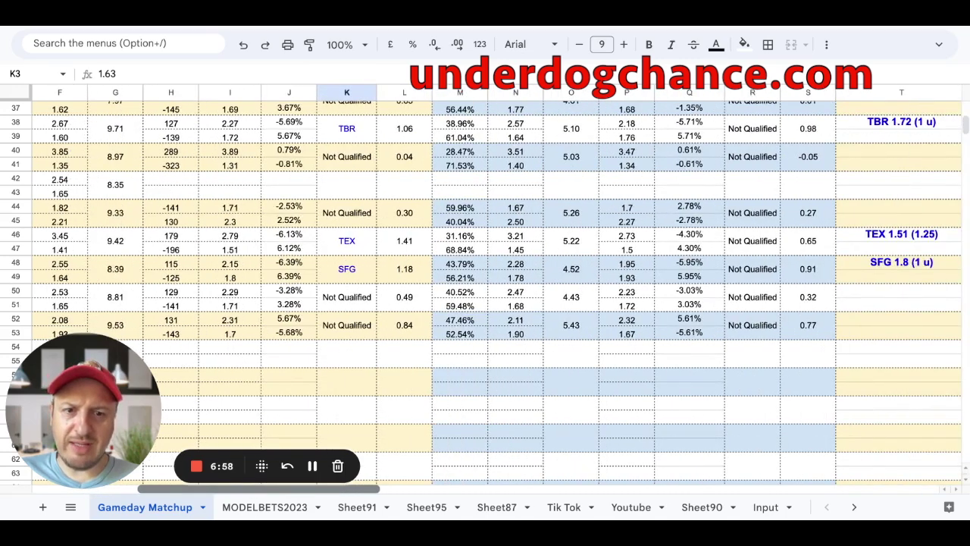
{"action": "scroll", "coordinate": [252, 487], "scroll_direction": "left", "scroll_amount": 8}
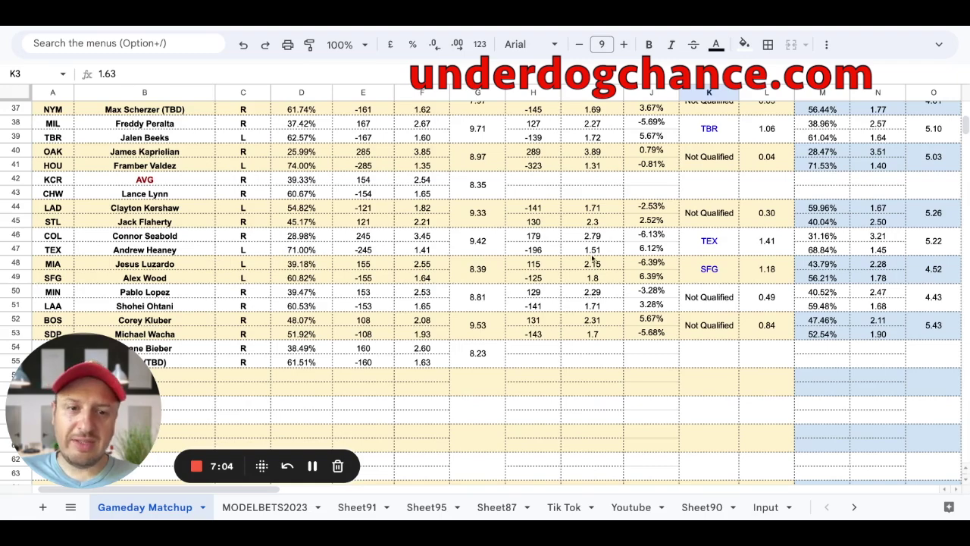
{"action": "scroll", "coordinate": [259, 489], "scroll_direction": "right", "scroll_amount": 6}
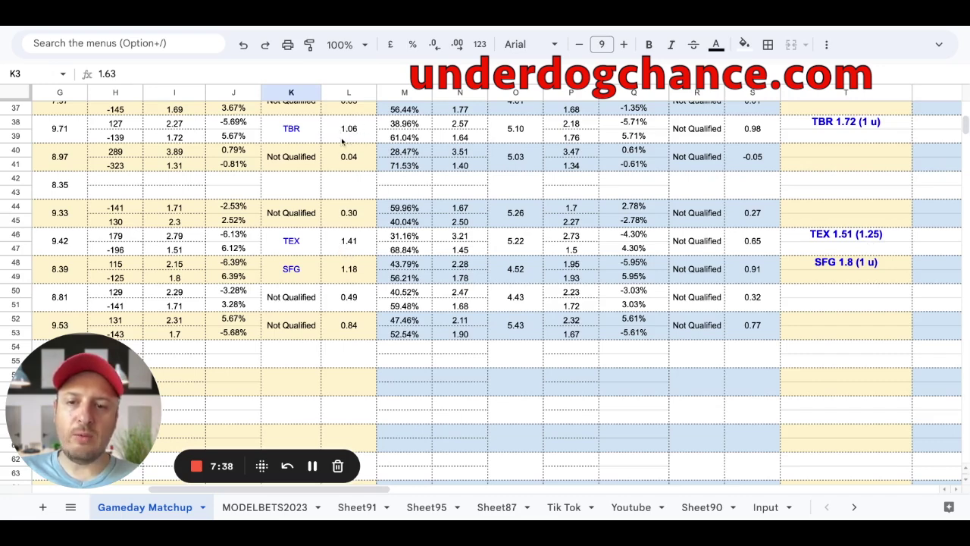
{"action": "left_click_drag", "start_coordinate": [369, 494], "coordinate": [254, 493]}
{"action": "scroll", "coordinate": [117, 201], "scroll_direction": "down", "scroll_amount": 2}
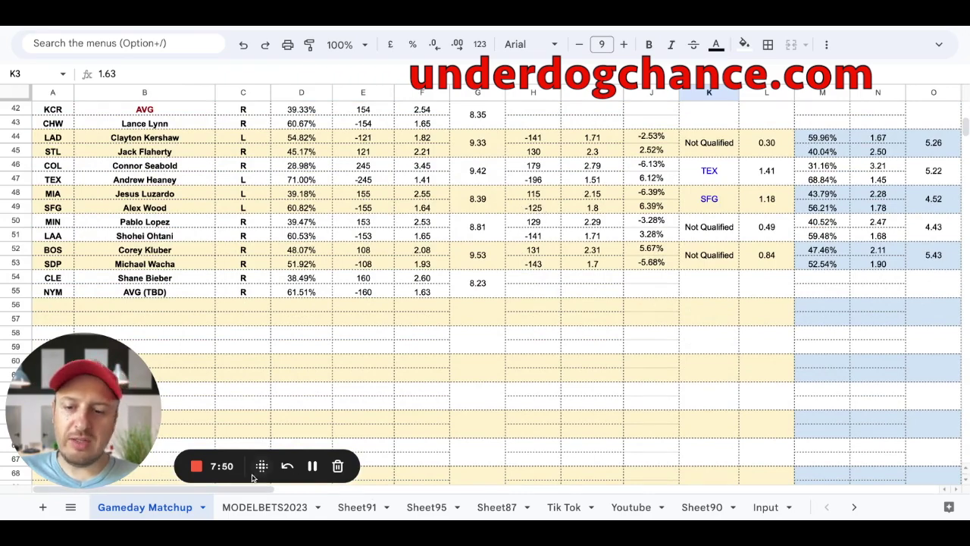
{"action": "scroll", "coordinate": [245, 487], "scroll_direction": "right", "scroll_amount": 10}
{"action": "scroll", "coordinate": [246, 487], "scroll_direction": "right", "scroll_amount": 2}
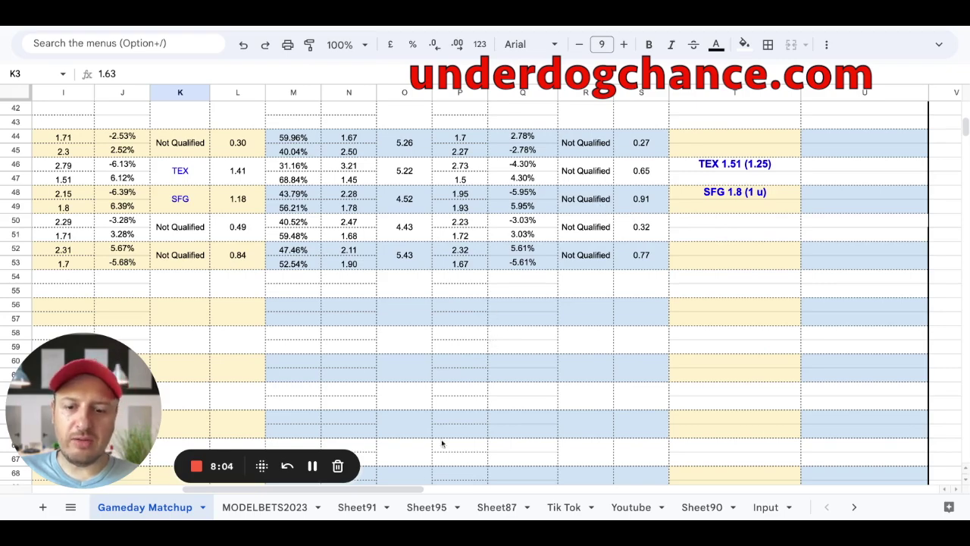
{"action": "scroll", "coordinate": [415, 487], "scroll_direction": "left", "scroll_amount": 10}
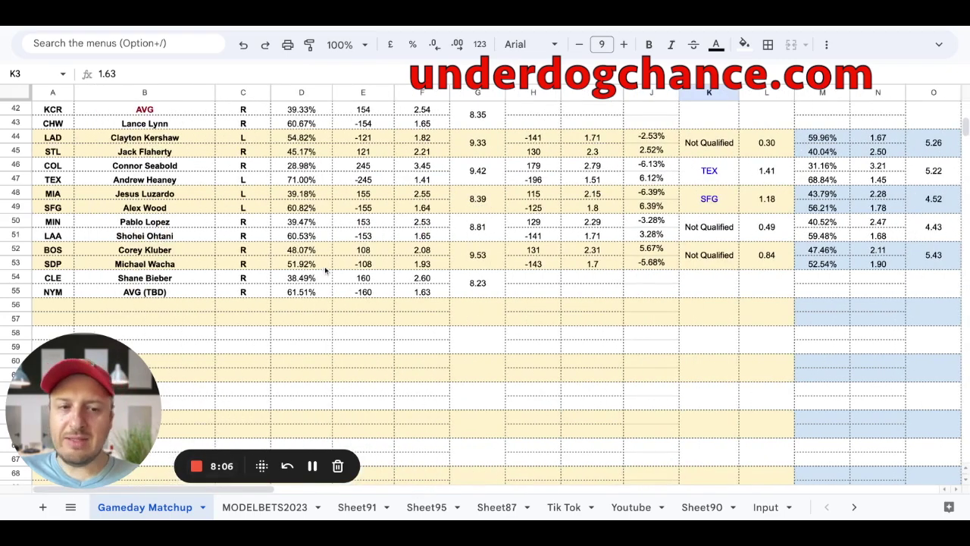